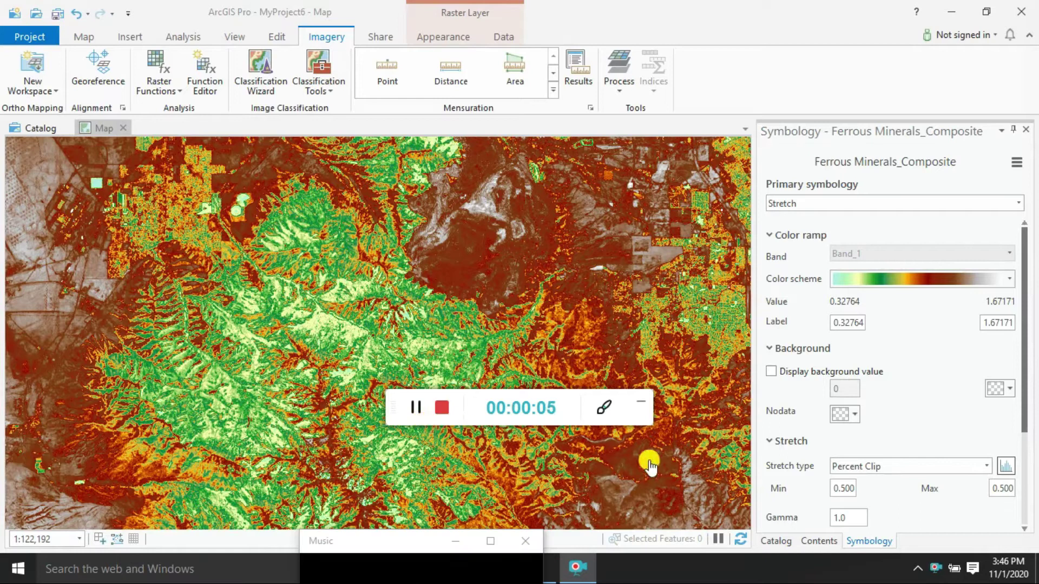
In the layer list, turn off Ferrous Minerals_Composite and turn on the Composite image.
{"action": "left_click", "coordinate": [784, 541]}
{"action": "left_click", "coordinate": [819, 542]}
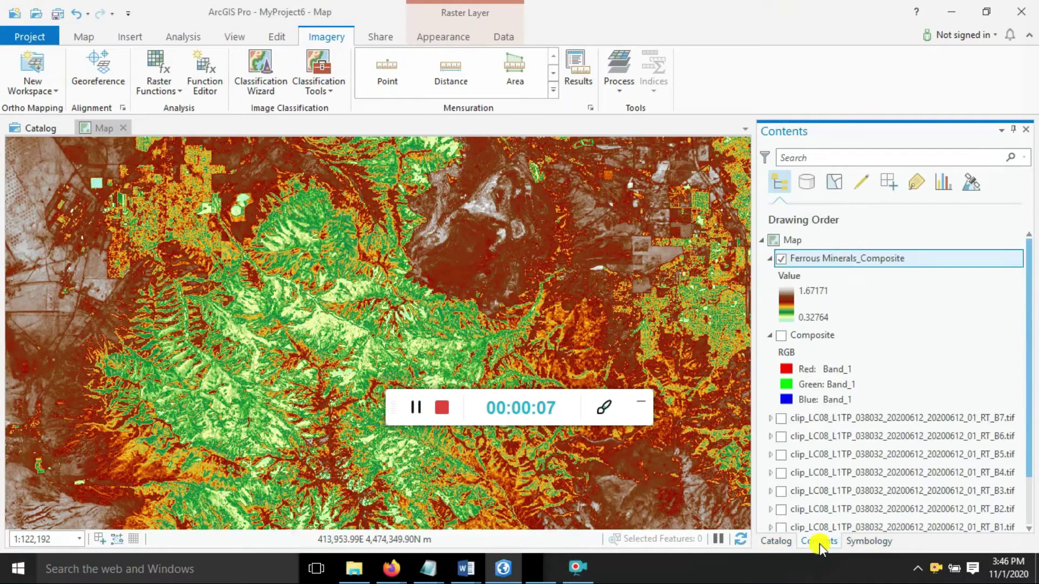
{"action": "left_click", "coordinate": [781, 259]}
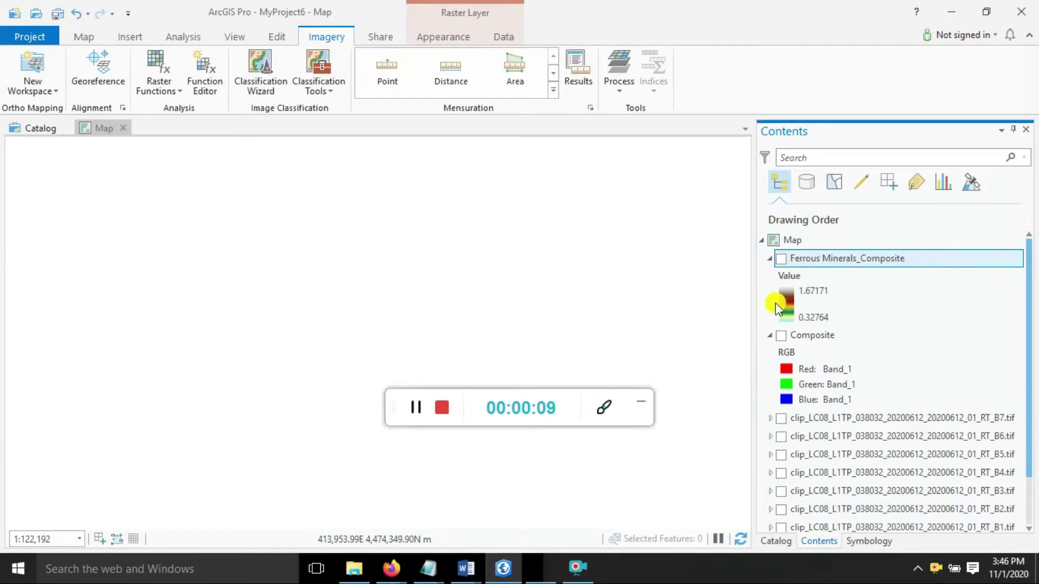
{"action": "left_click", "coordinate": [781, 336]}
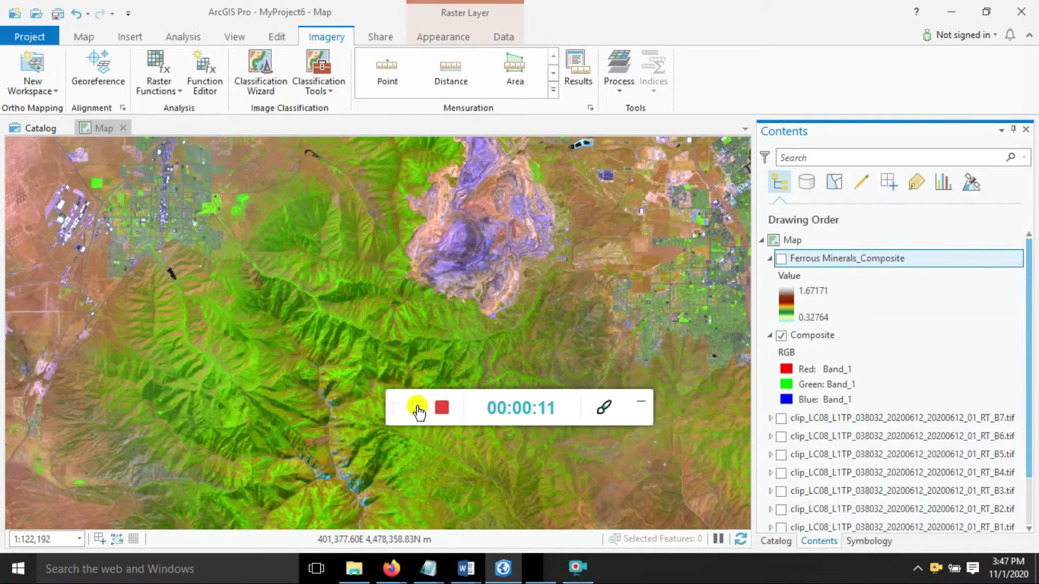
{"action": "left_click_drag", "start_coordinate": [418, 412], "coordinate": [615, 568]}
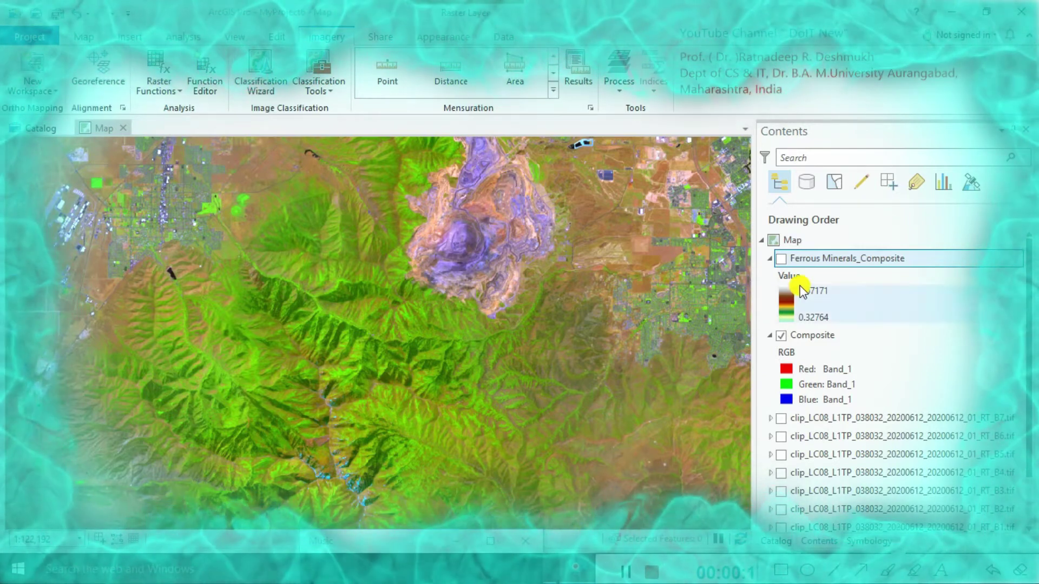
{"action": "left_click", "coordinate": [771, 259]}
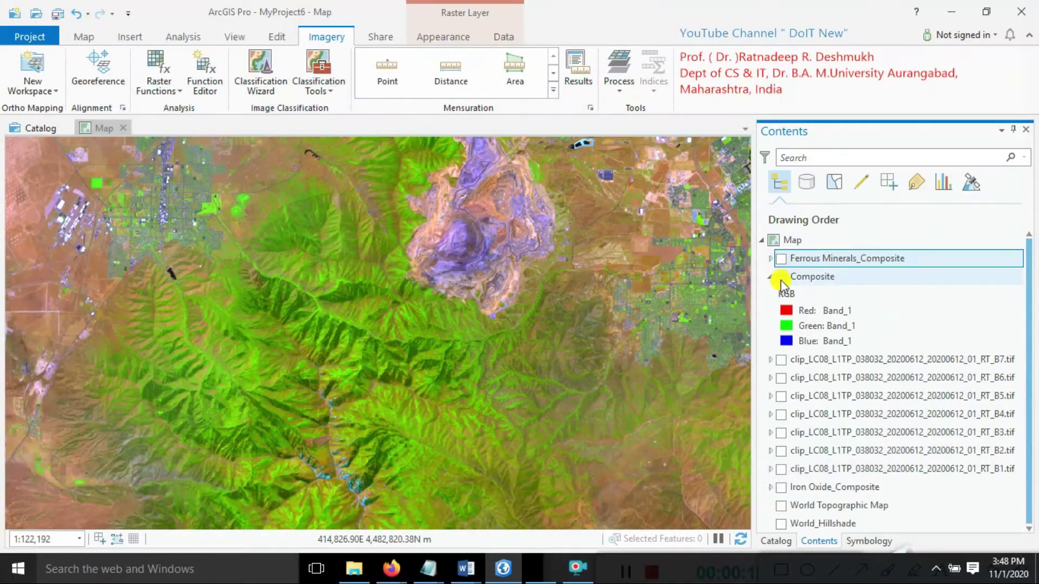
{"action": "left_click", "coordinate": [781, 276]}
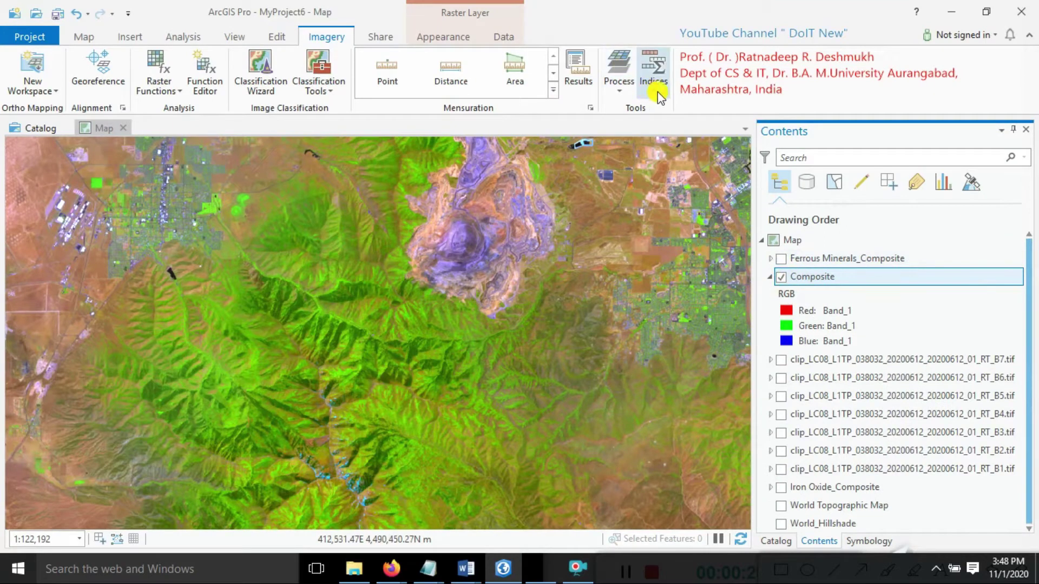
{"action": "left_click", "coordinate": [654, 89]}
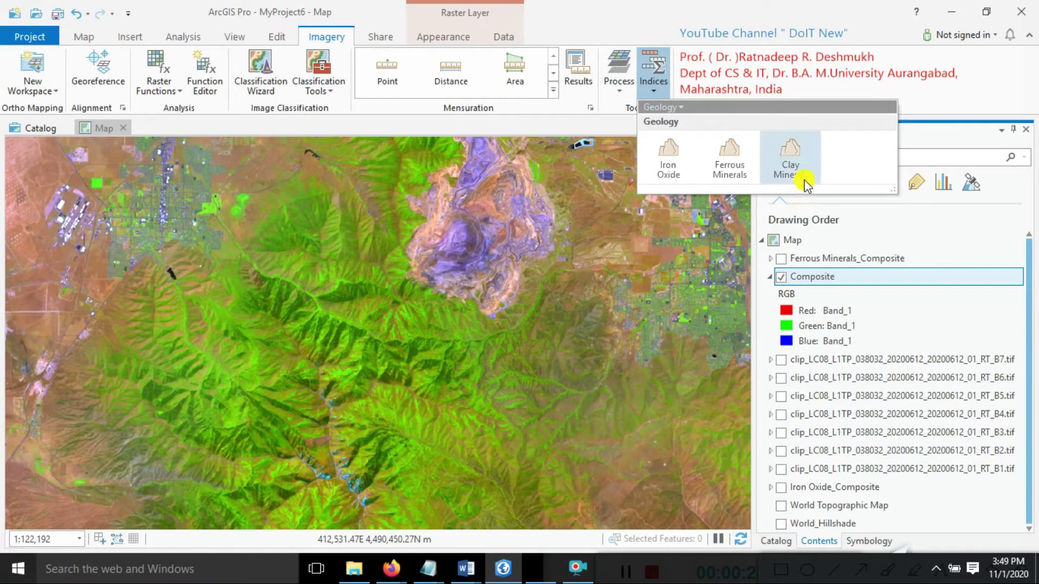
{"action": "mouse_move", "coordinate": [789, 158]}
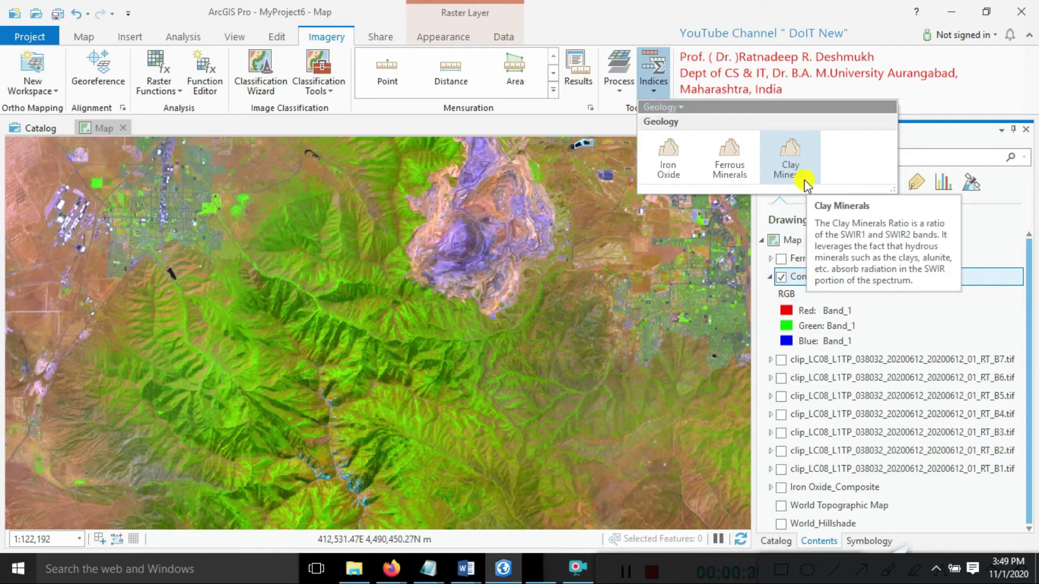
{"action": "left_click", "coordinate": [689, 60]}
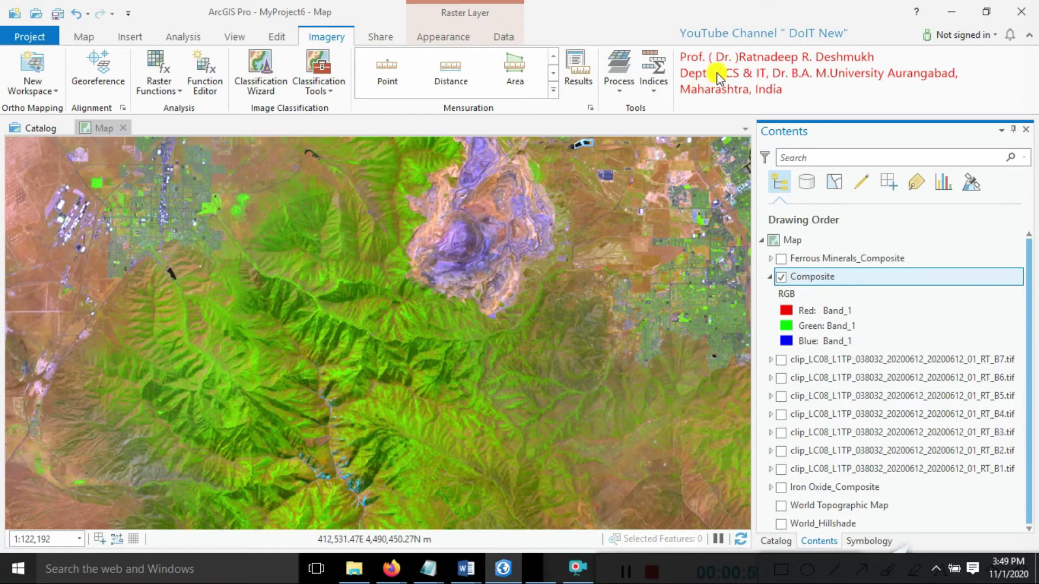
Bring up the Indices gallery of geology spectral indices, including Clay Minerals.
{"action": "left_click", "coordinate": [582, 565]}
{"action": "left_click", "coordinate": [781, 571]}
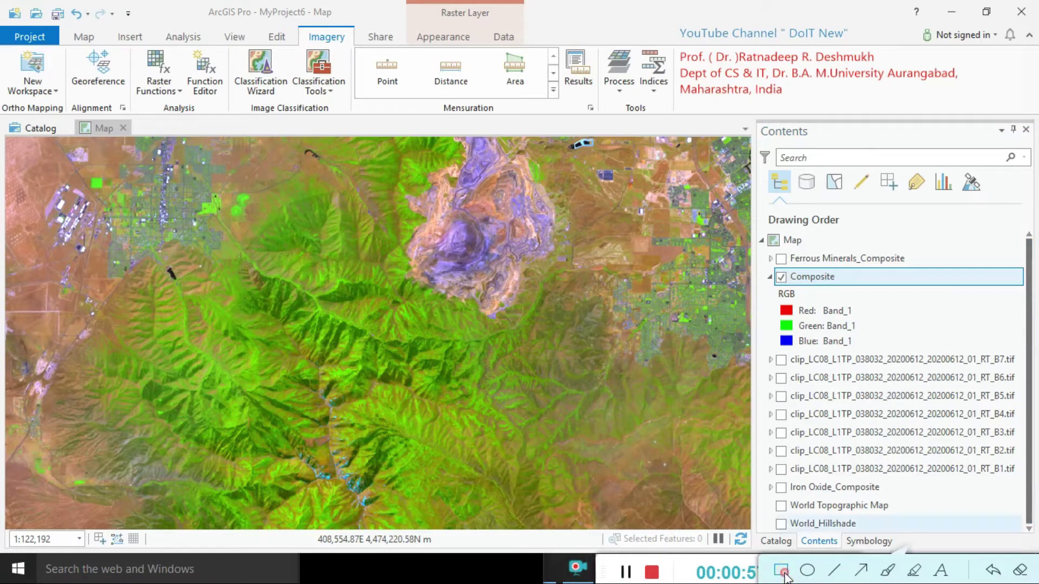
{"action": "mouse_move", "coordinate": [780, 18]}
{"action": "left_mouse_down"}
{"action": "mouse_move", "coordinate": [816, 51]}
{"action": "mouse_move", "coordinate": [859, 50]}
{"action": "left_mouse_up"}
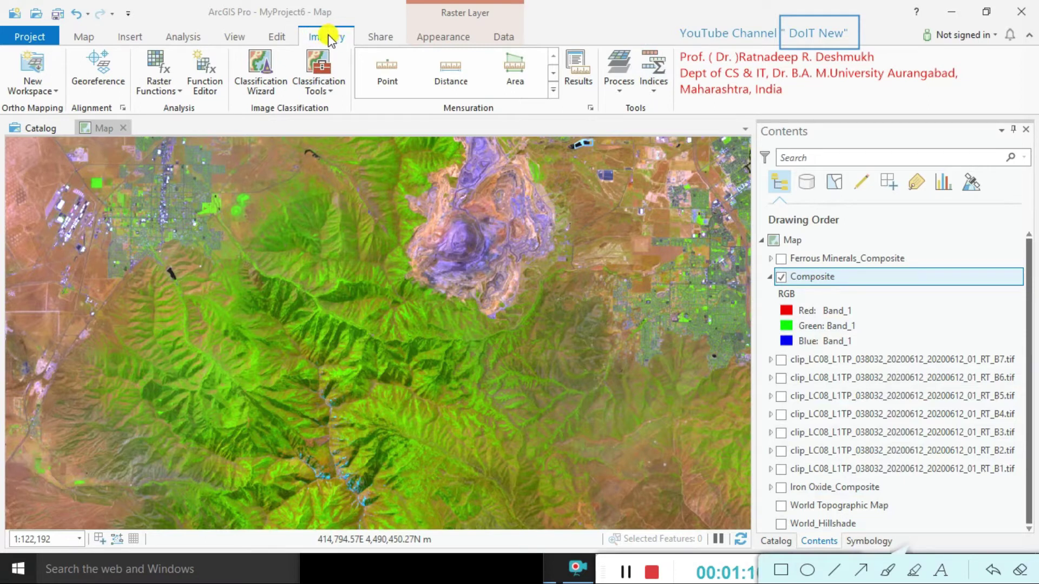
{"action": "left_click", "coordinate": [652, 94]}
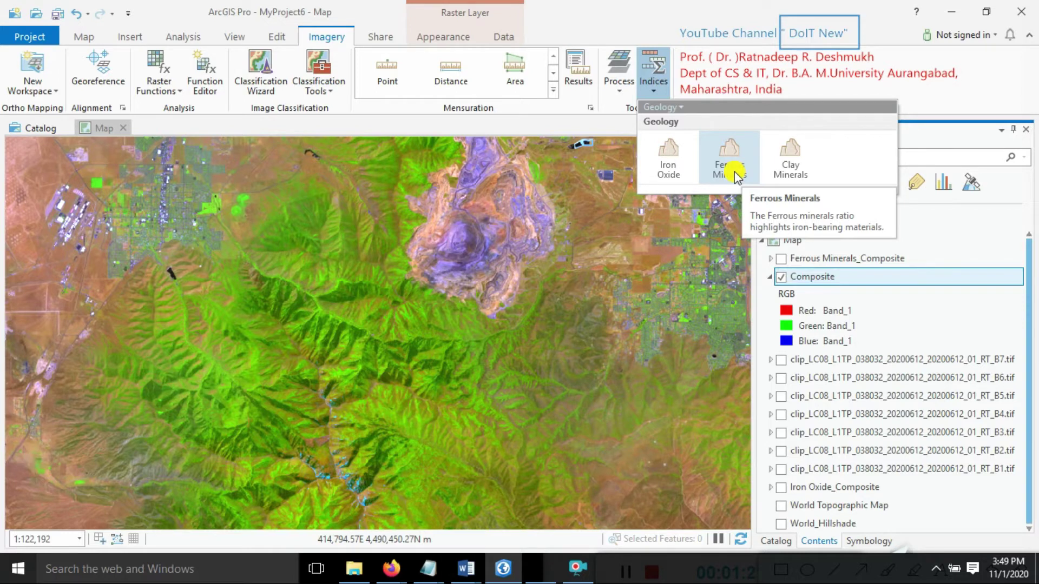
Run the Clay Minerals index with SWIR 1 band 6 and SWIR 2 band 7.
{"action": "left_click", "coordinate": [795, 172]}
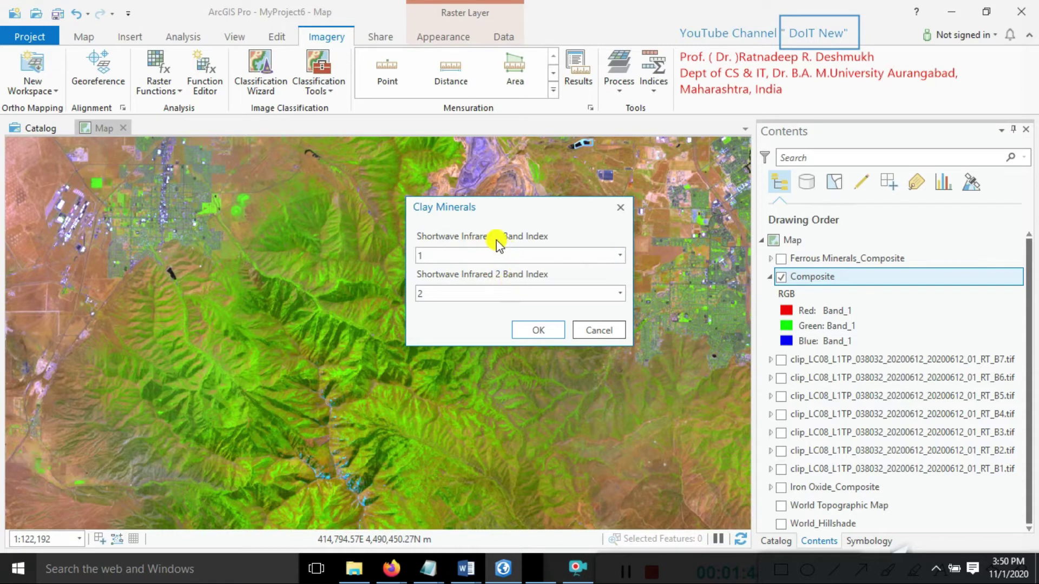
{"action": "left_click", "coordinate": [617, 256]}
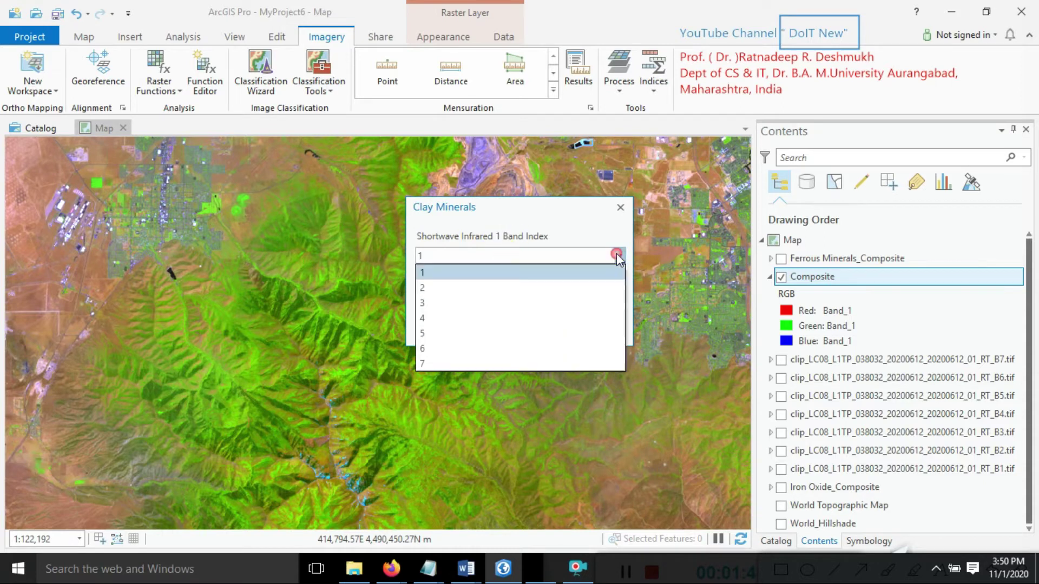
{"action": "left_click", "coordinate": [435, 349]}
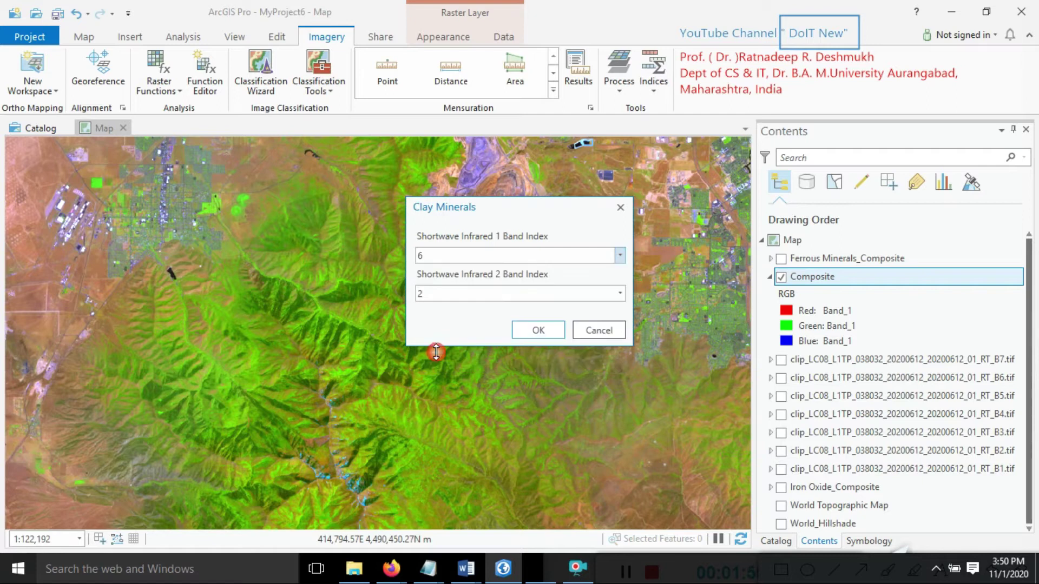
{"action": "left_click", "coordinate": [617, 294]}
{"action": "left_click", "coordinate": [427, 396]}
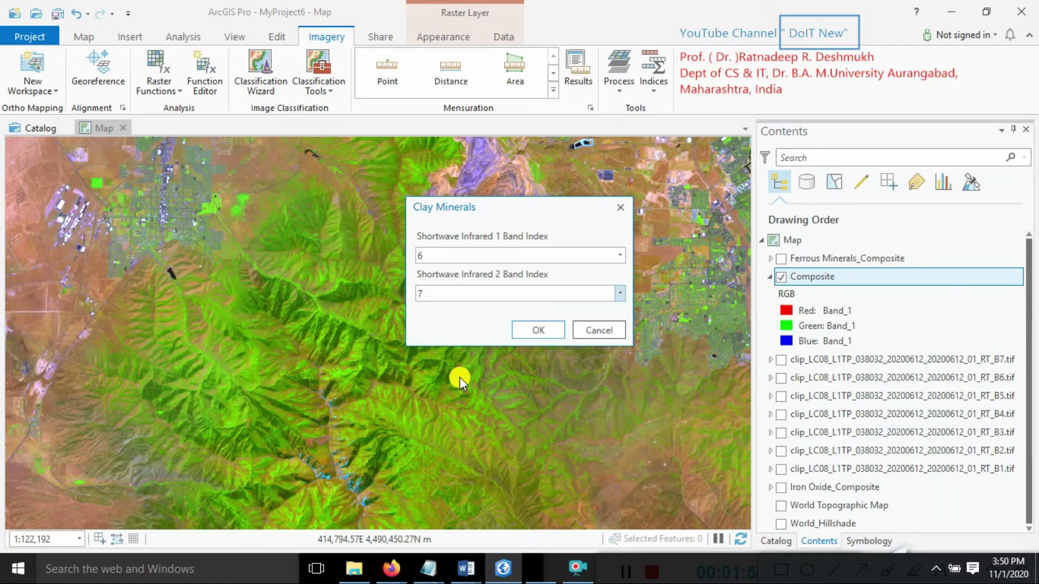
{"action": "left_click", "coordinate": [531, 327]}
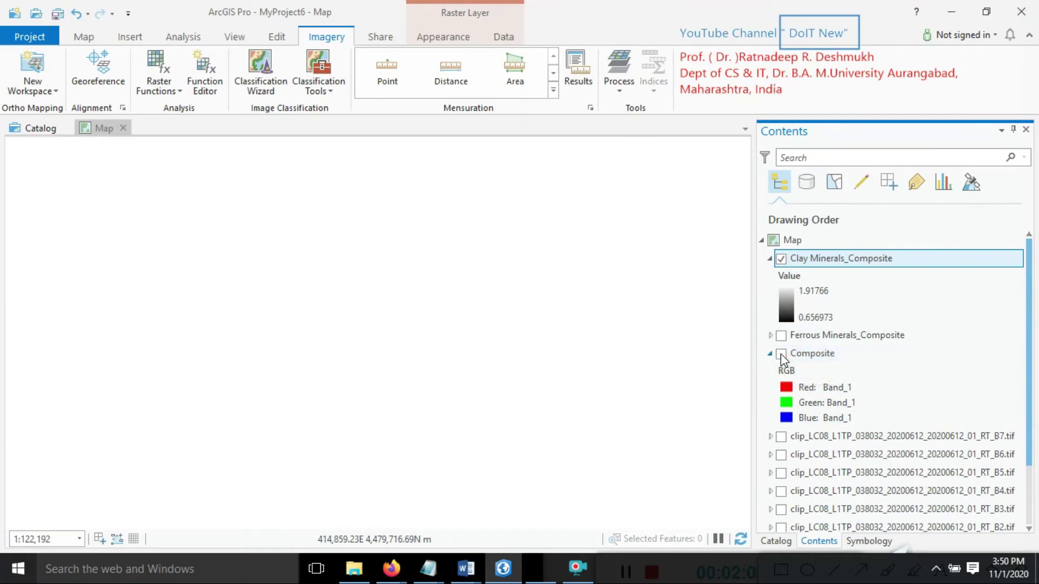
Collapse the Composite legend, move Ferrous Minerals_Composite below B1.tif, and select Clay Minerals_Composite.
{"action": "left_click", "coordinate": [771, 354]}
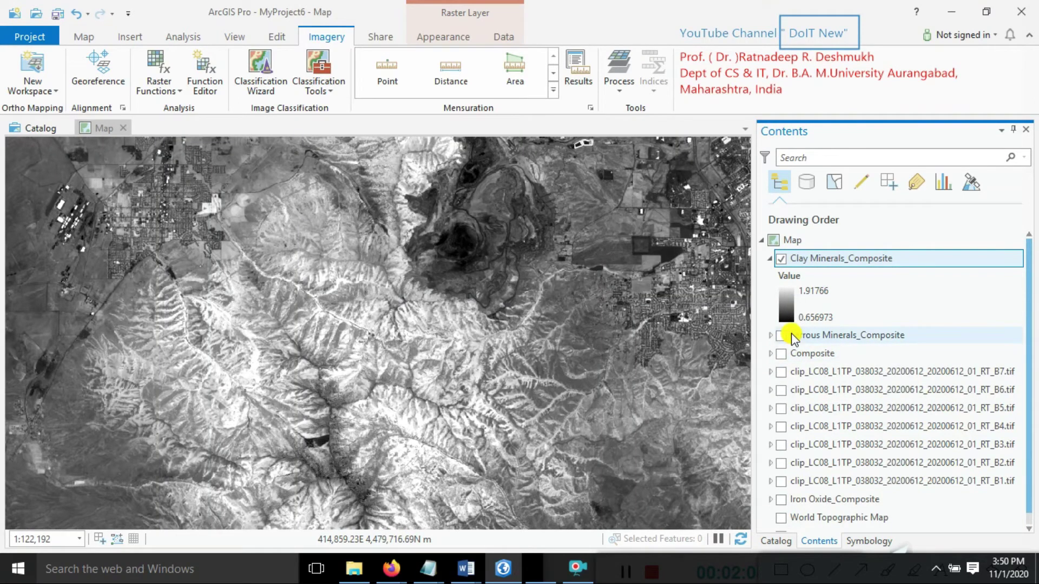
{"action": "left_click_drag", "start_coordinate": [793, 336], "coordinate": [788, 487]}
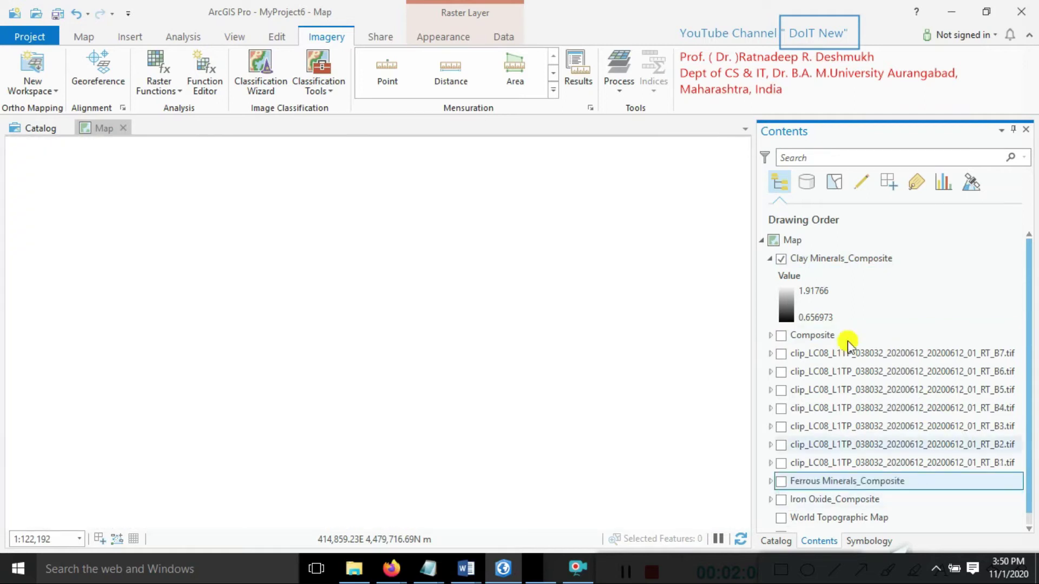
{"action": "left_click", "coordinate": [800, 259]}
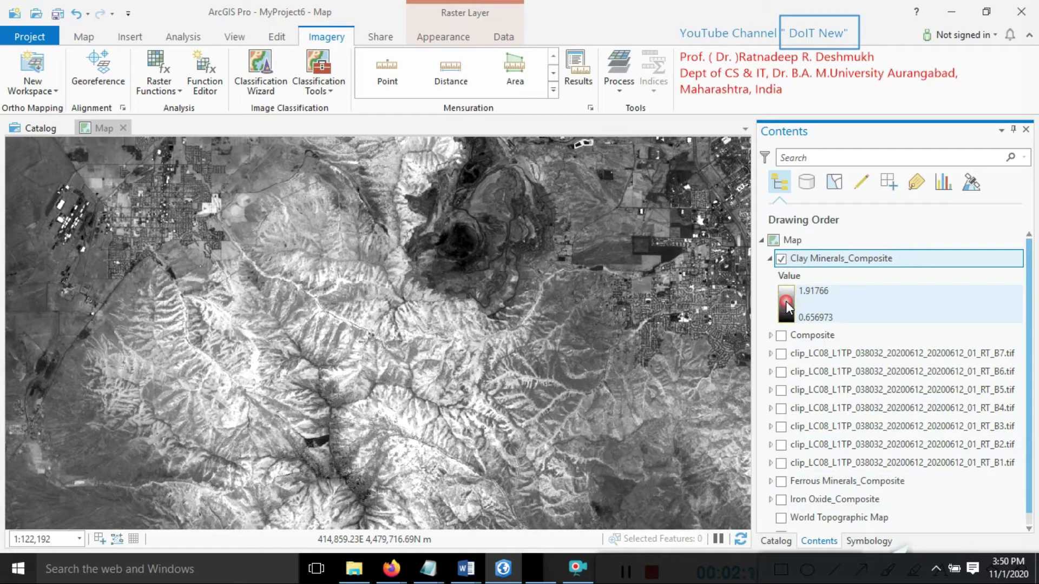
Apply the green-yellow-red colour scheme to Clay Minerals_Composite's stretch symbology.
{"action": "left_click", "coordinate": [786, 300]}
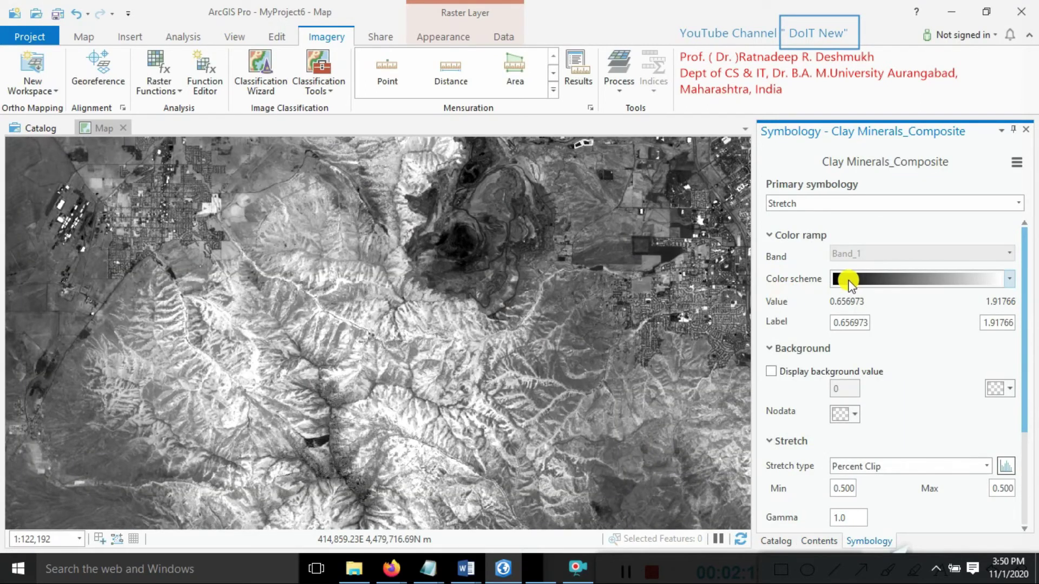
{"action": "left_click", "coordinate": [858, 282]}
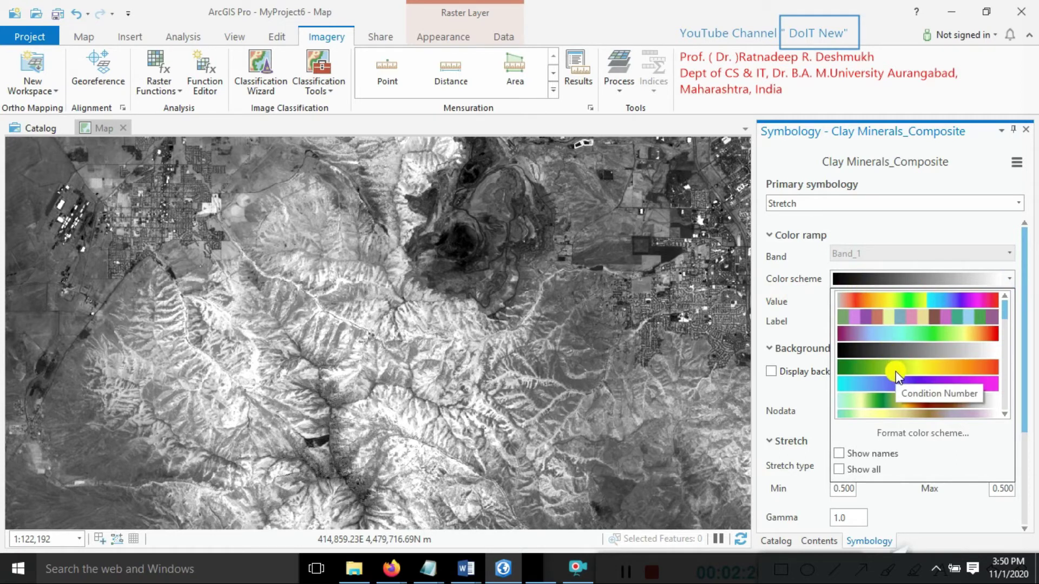
{"action": "scroll", "coordinate": [893, 396], "scroll_direction": "down", "scroll_amount": 1}
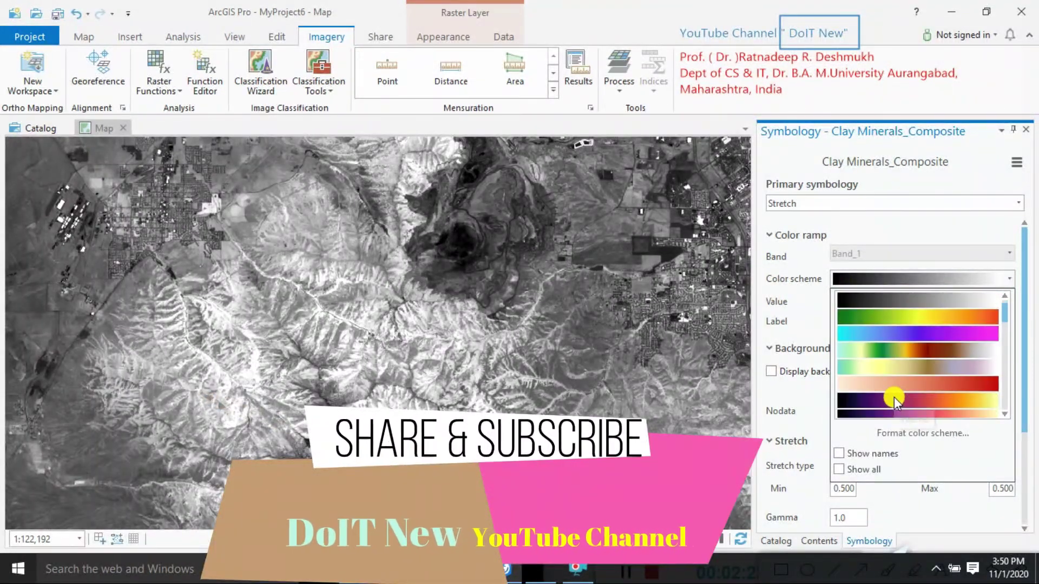
{"action": "scroll", "coordinate": [894, 397], "scroll_direction": "down", "scroll_amount": 1}
{"action": "scroll", "coordinate": [894, 397], "scroll_direction": "down", "scroll_amount": 2}
{"action": "scroll", "coordinate": [894, 397], "scroll_direction": "down", "scroll_amount": 1}
{"action": "scroll", "coordinate": [894, 396], "scroll_direction": "down", "scroll_amount": 2}
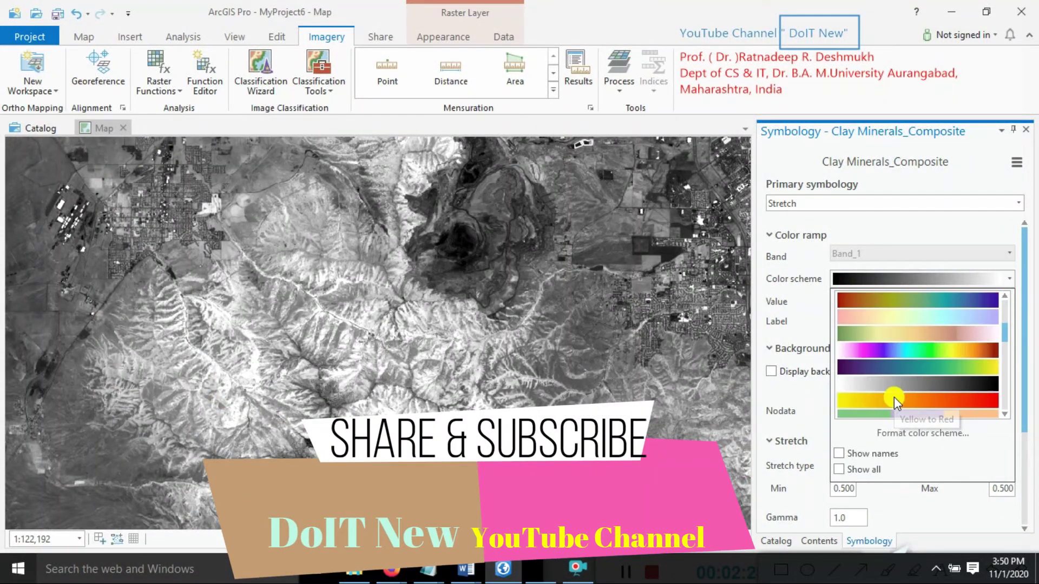
{"action": "scroll", "coordinate": [894, 397], "scroll_direction": "down", "scroll_amount": 1}
{"action": "scroll", "coordinate": [893, 396], "scroll_direction": "down", "scroll_amount": 1}
{"action": "scroll", "coordinate": [894, 397], "scroll_direction": "down", "scroll_amount": 2}
{"action": "scroll", "coordinate": [894, 397], "scroll_direction": "down", "scroll_amount": 1}
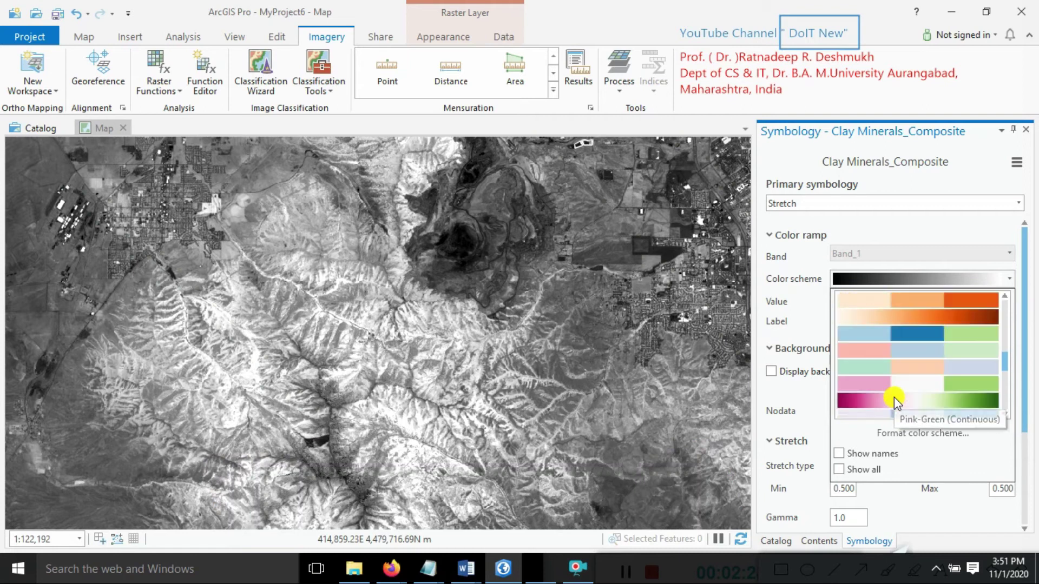
{"action": "scroll", "coordinate": [893, 397], "scroll_direction": "up", "scroll_amount": 3}
{"action": "scroll", "coordinate": [893, 397], "scroll_direction": "up", "scroll_amount": 2}
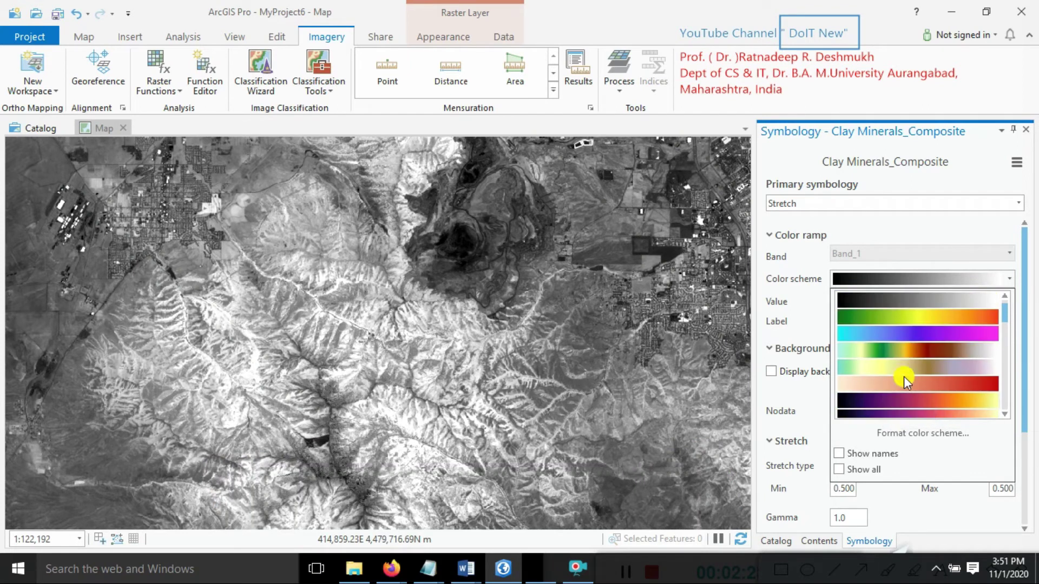
{"action": "left_click", "coordinate": [917, 319]}
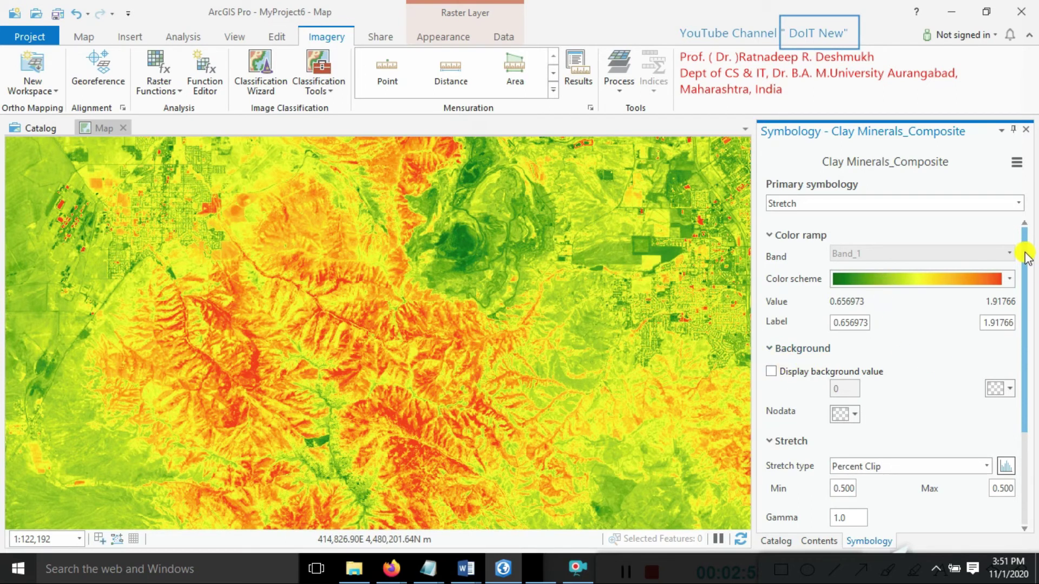
{"action": "left_click_drag", "start_coordinate": [1025, 284], "coordinate": [1028, 388]}
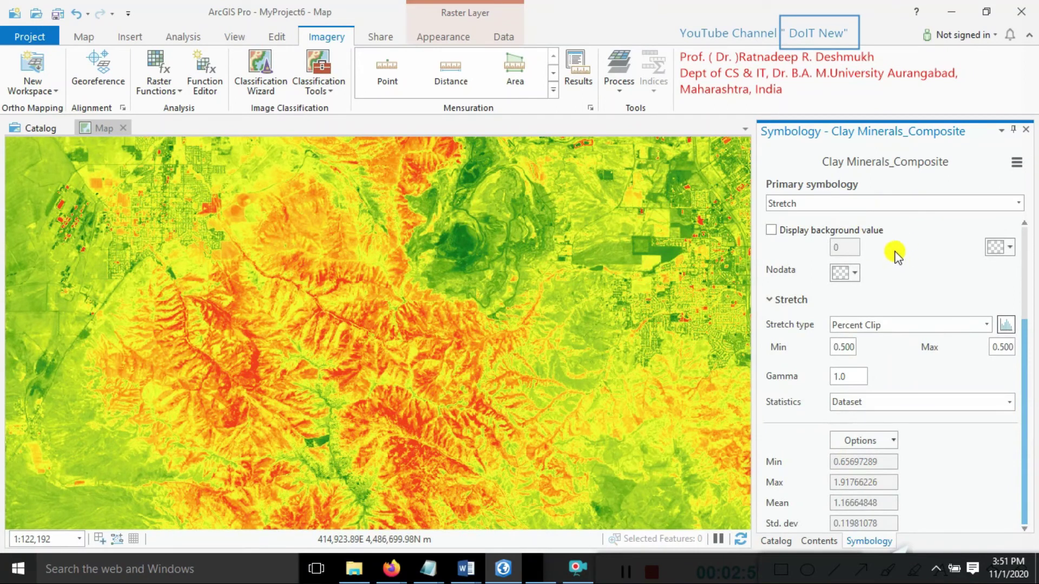
Return to the layer list to see Clay Minerals_Composite's legend from 0.656973 to 1.91766.
{"action": "left_click", "coordinate": [818, 541]}
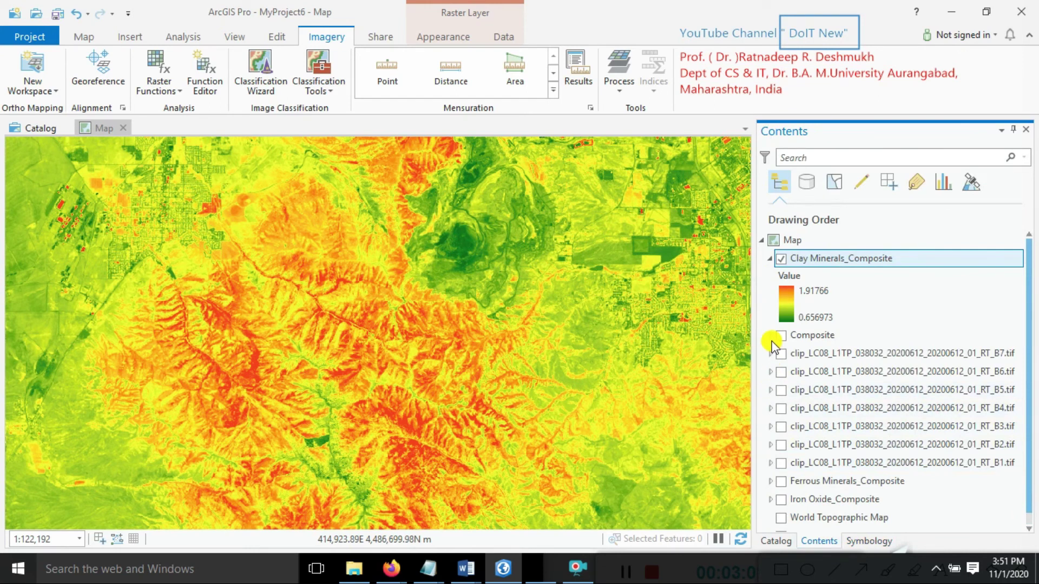